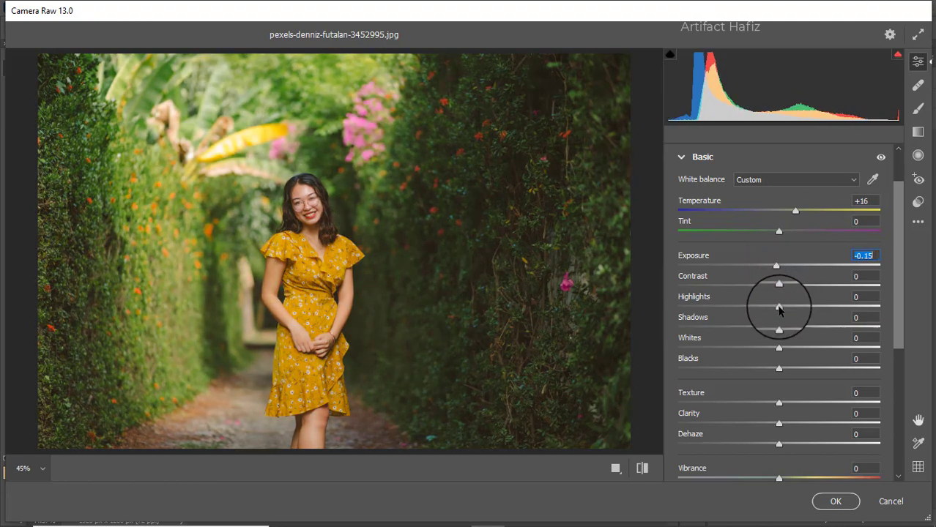
# Step: Set the photo's Highlights to -35, Shadows to +27, Whites to +39 and Blacks to -38
pyautogui.moveTo(778, 306); pyautogui.dragTo(742, 309)
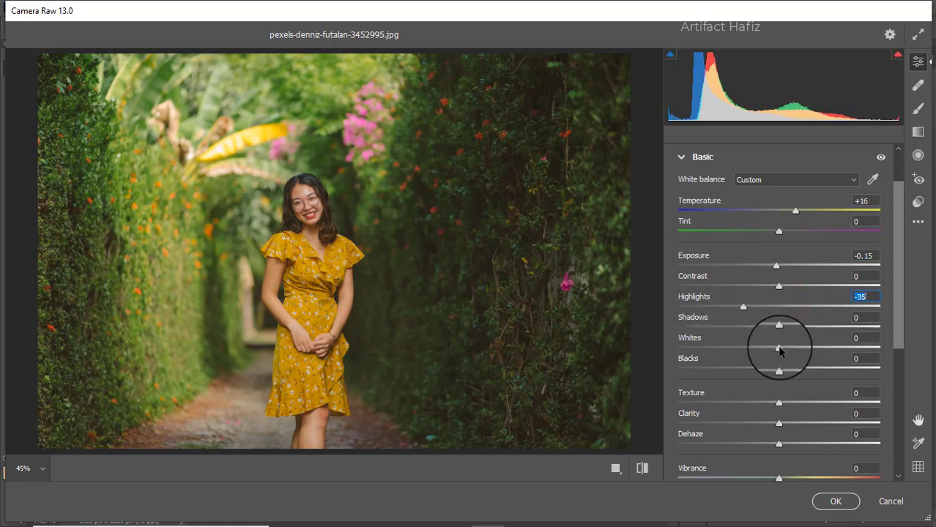
pyautogui.moveTo(780, 350); pyautogui.dragTo(806, 331)
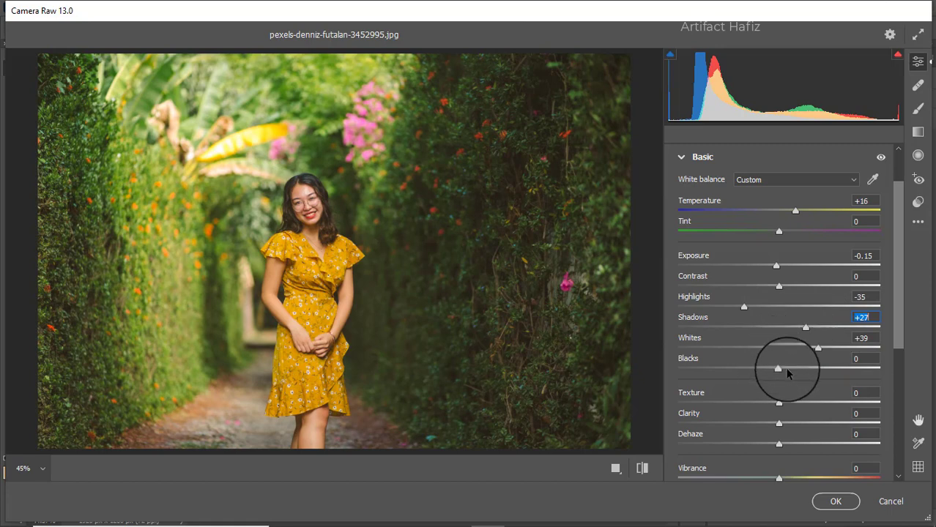
pyautogui.moveTo(779, 368); pyautogui.dragTo(740, 372)
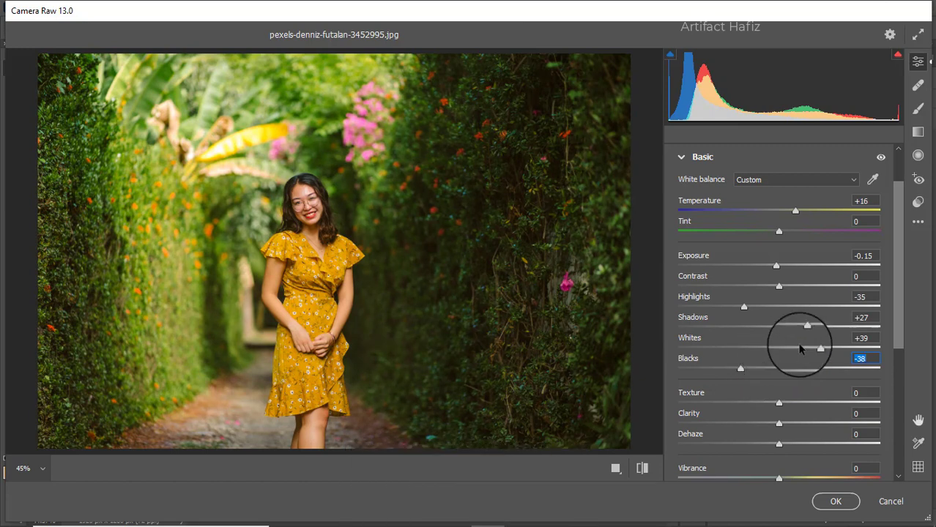
# Step: Set Texture and Clarity to +3, Dehaze to +15, Vibrance to +18 and Saturation to -9
pyautogui.scroll(-1, 798, 345)
pyautogui.scroll(-2, 799, 349)
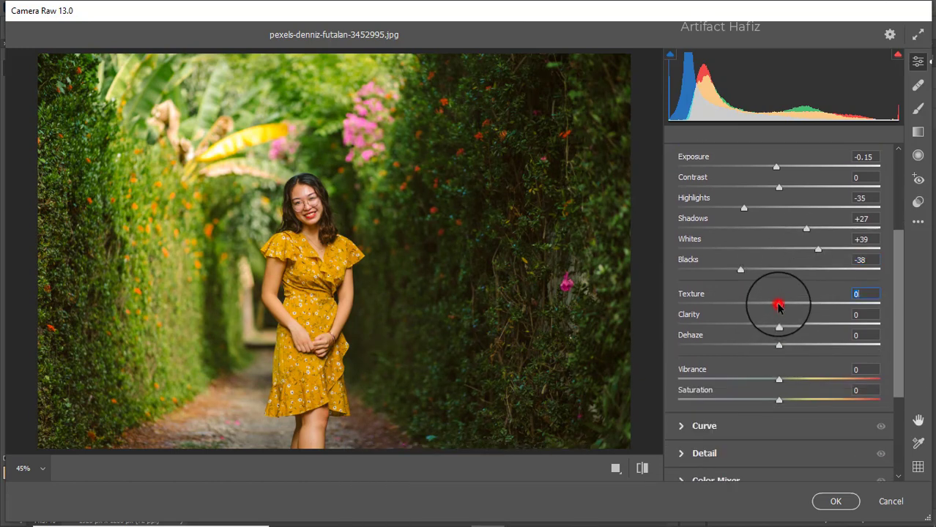
pyautogui.moveTo(779, 306); pyautogui.dragTo(783, 307)
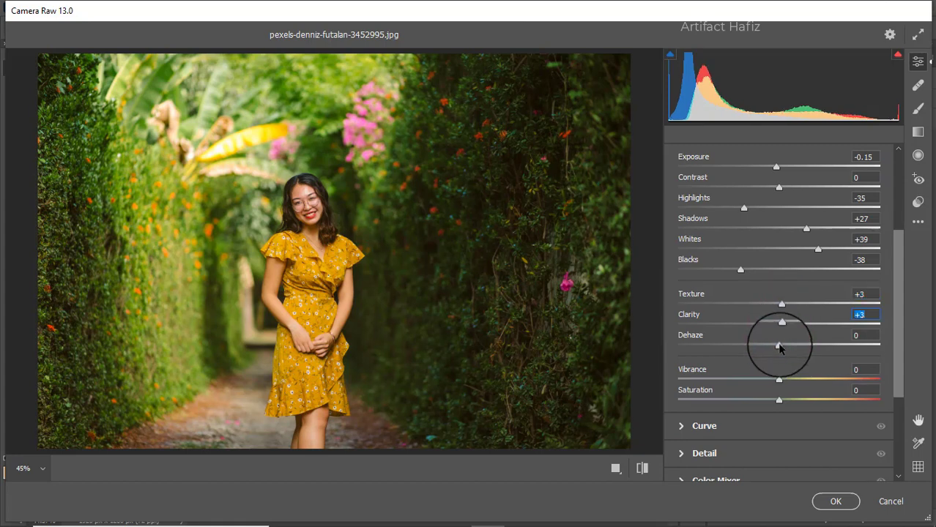
pyautogui.moveTo(778, 347); pyautogui.dragTo(804, 350)
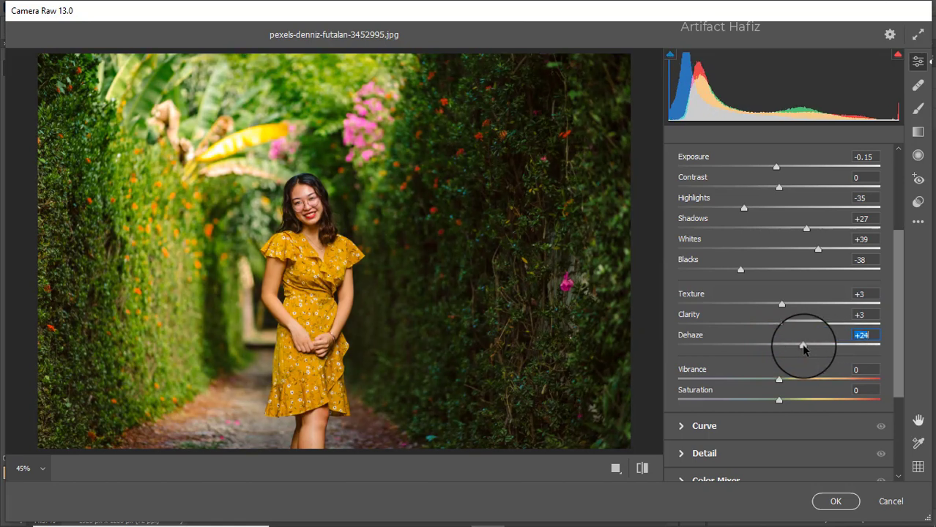
pyautogui.moveTo(803, 350); pyautogui.dragTo(792, 347)
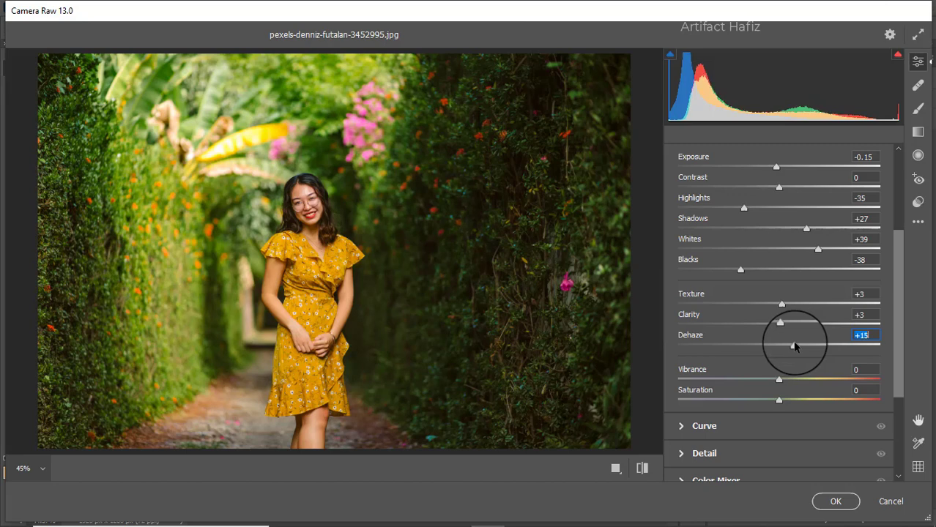
pyautogui.moveTo(779, 381); pyautogui.dragTo(771, 402)
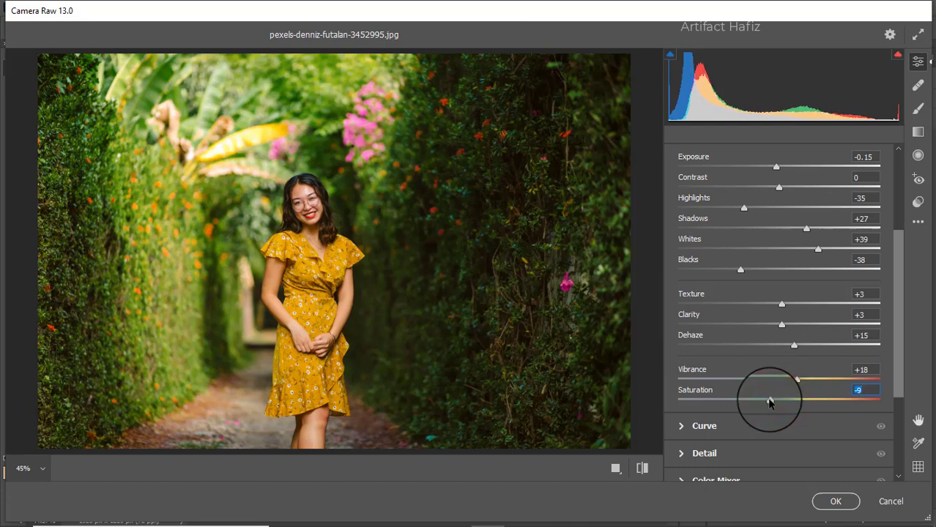
# Step: Add a shadow point to the composite point curve and raise a highlight point to input 192, output 202
pyautogui.scroll(-3, 764, 340)
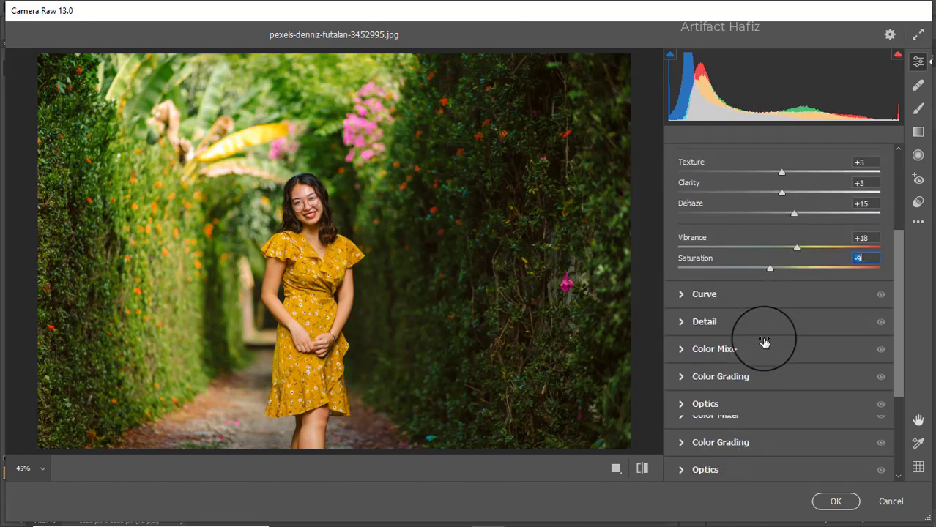
pyautogui.click(743, 293)
pyautogui.click(753, 214)
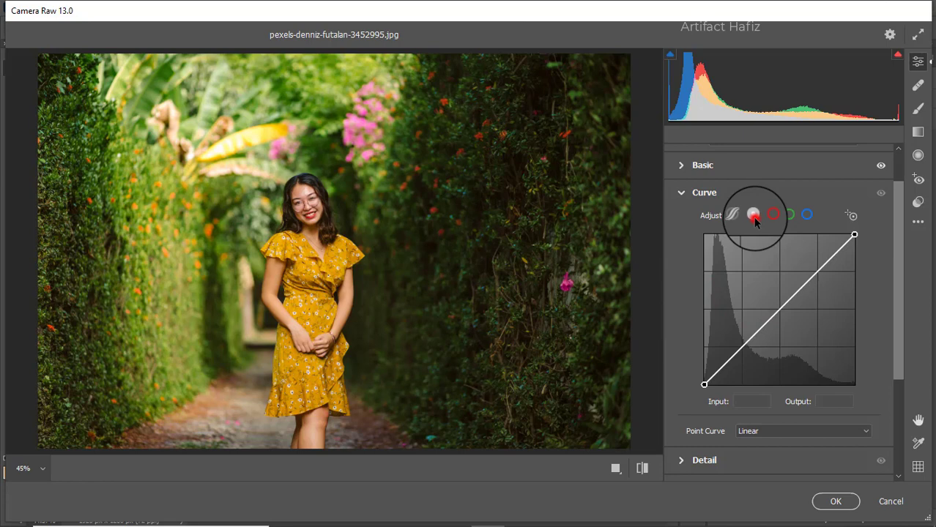
pyautogui.click(741, 346)
pyautogui.click(816, 268)
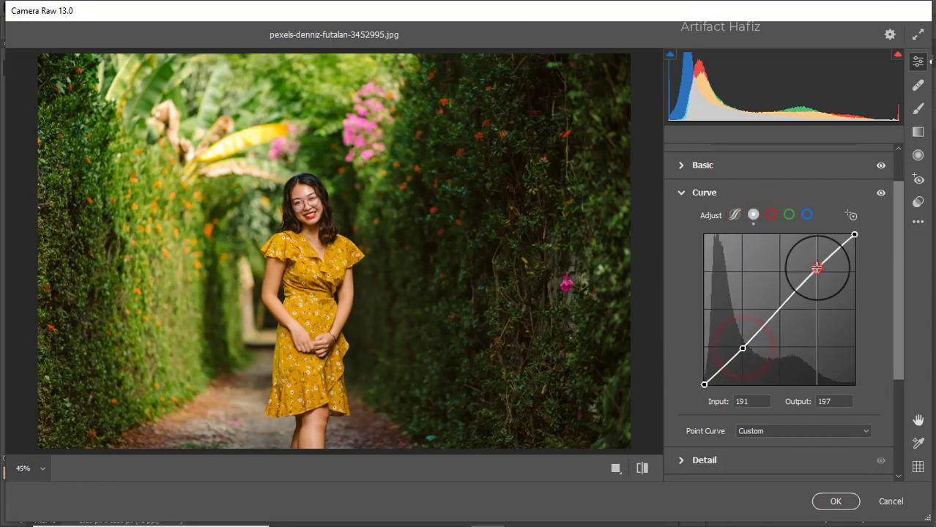
pyautogui.moveTo(817, 268); pyautogui.dragTo(818, 266)
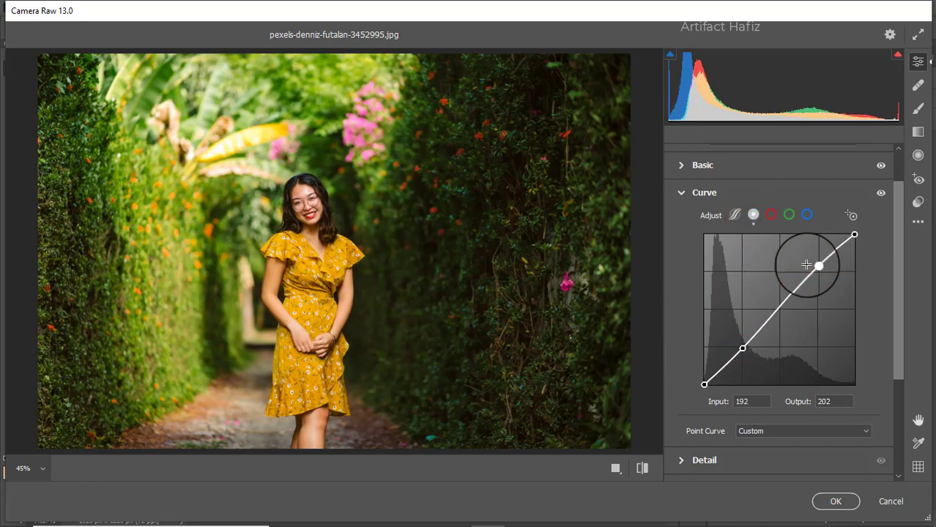
# Step: On the blue channel curve, lift the black point to output 11 and add a point at input 62, output 64
pyautogui.click(807, 215)
pyautogui.click(703, 386)
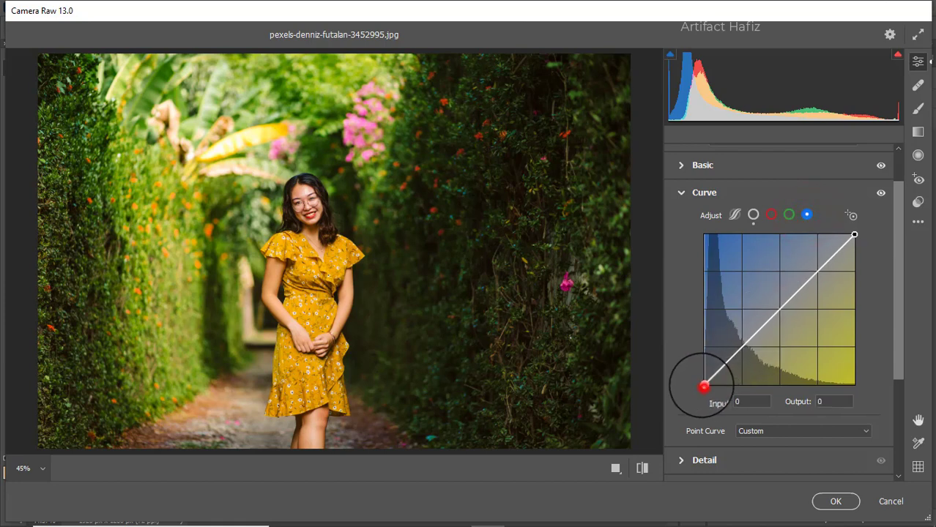
pyautogui.moveTo(703, 386); pyautogui.dragTo(705, 380)
pyautogui.moveTo(735, 350)
pyautogui.mouseDown()
pyautogui.moveTo(736, 342)
pyautogui.moveTo(740, 348)
pyautogui.mouseUp()
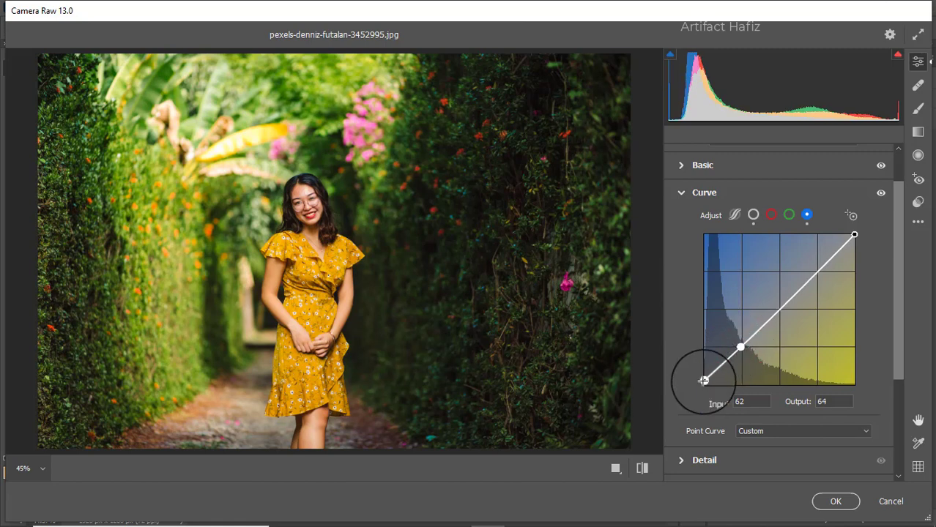
pyautogui.moveTo(701, 376); pyautogui.dragTo(705, 379)
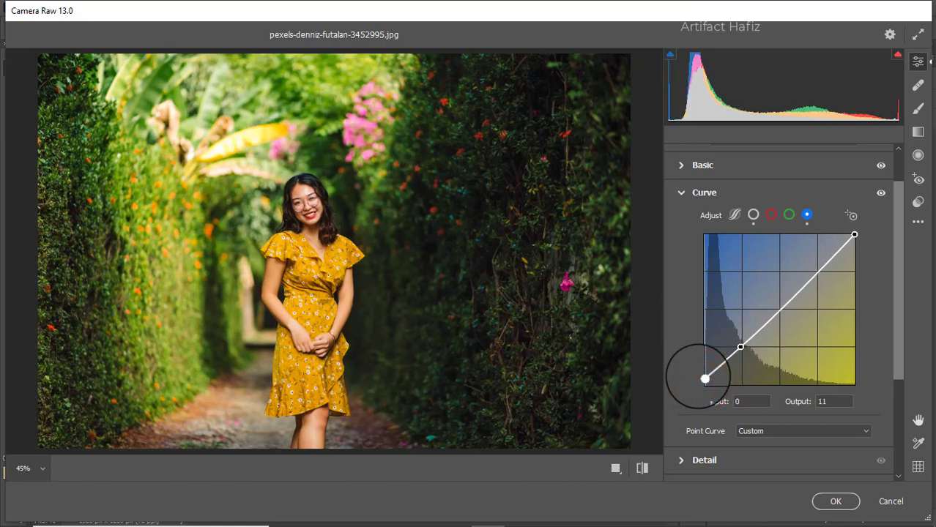
# Step: Set the Detail values to Sharpening 10, Noise Reduction 5 and Color Noise Reduction 20
pyautogui.scroll(-3, 747, 392)
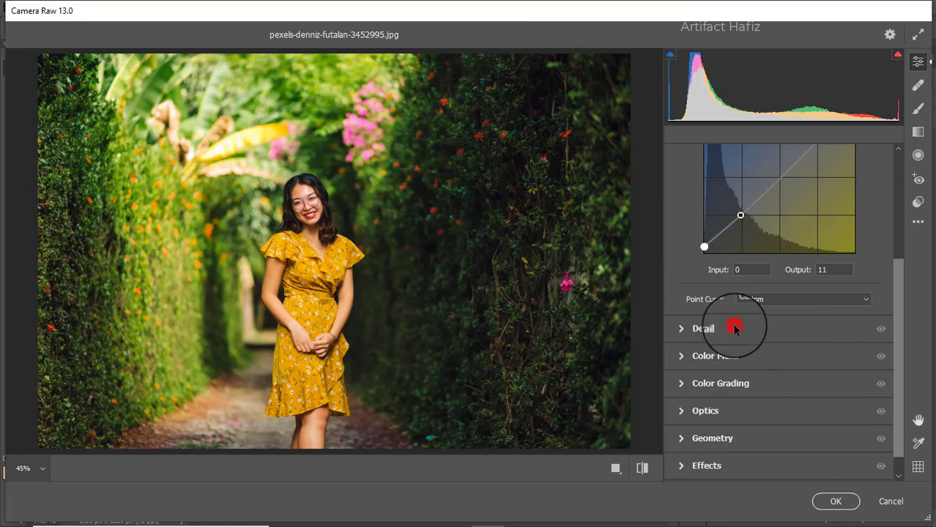
pyautogui.click(734, 329)
pyautogui.moveTo(677, 300); pyautogui.dragTo(721, 370)
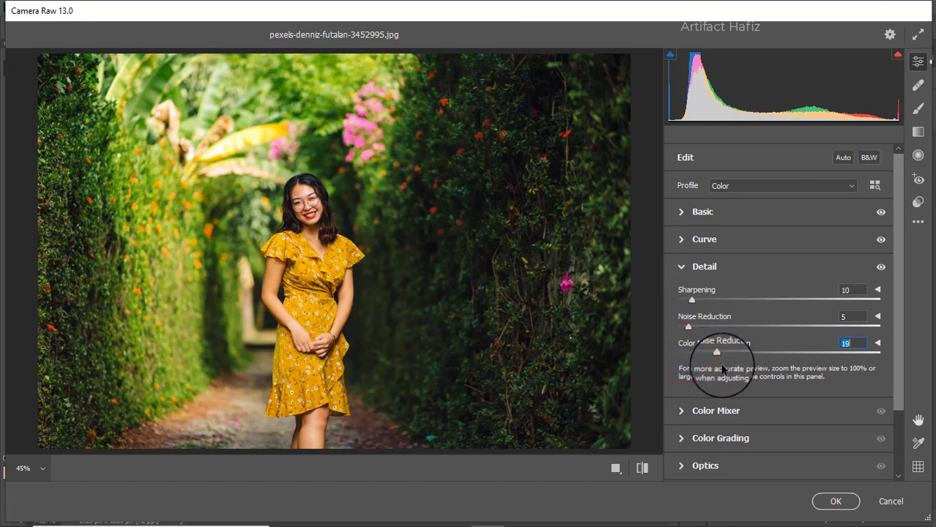
pyautogui.click(718, 352)
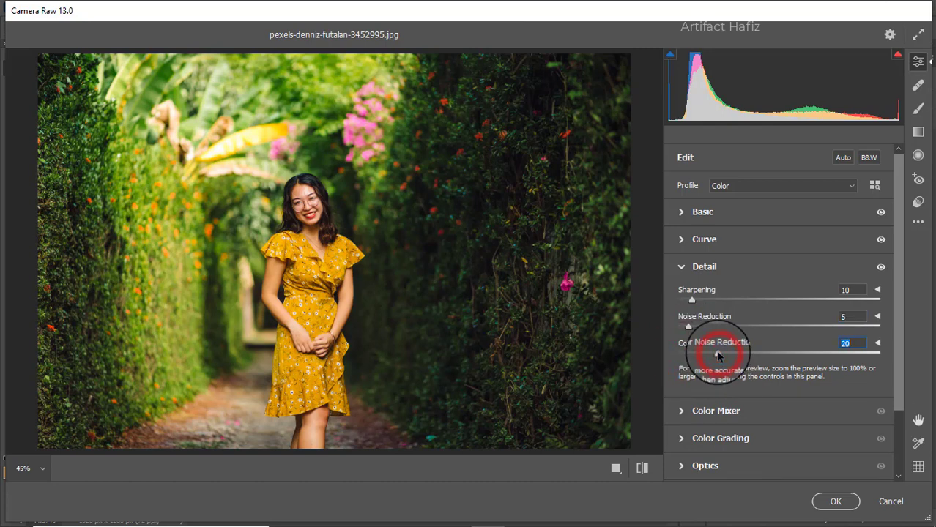
# Step: Set the Color Mixer saturation to Reds +8, Yellows -5 and Greens -55, and adjust Aquas and Blues
pyautogui.click(695, 412)
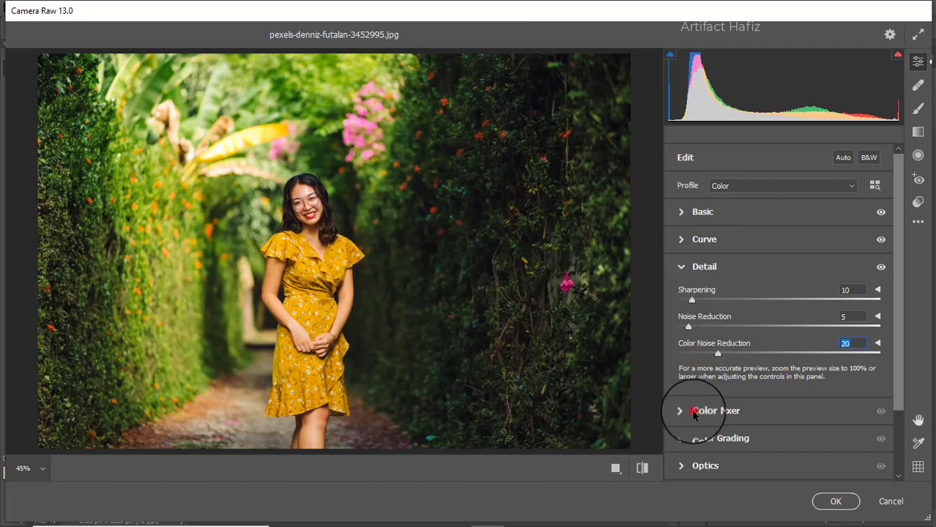
pyautogui.click(733, 247)
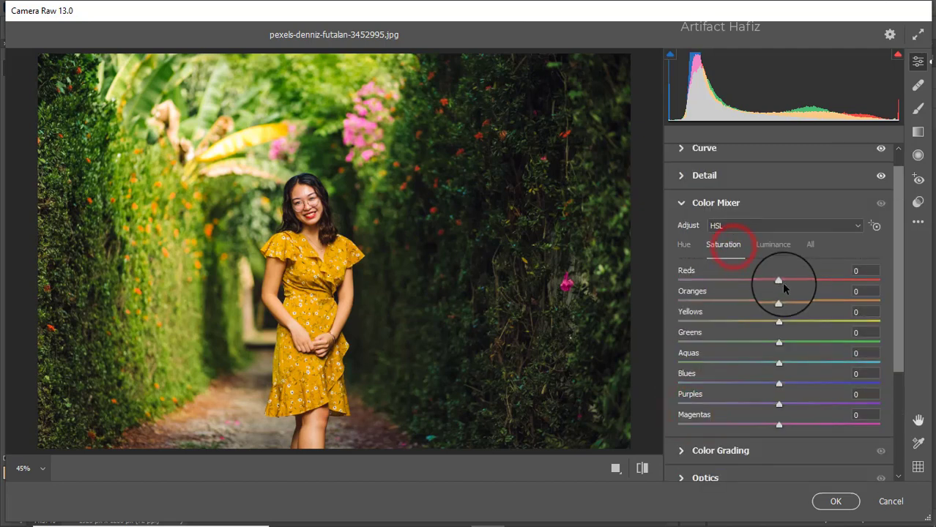
pyautogui.moveTo(779, 282); pyautogui.dragTo(704, 282)
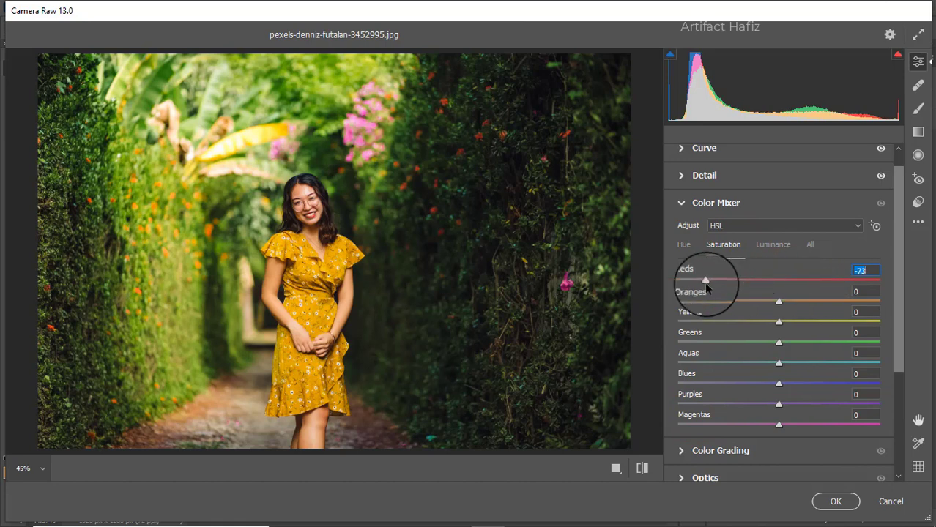
pyautogui.moveTo(793, 291); pyautogui.dragTo(786, 283)
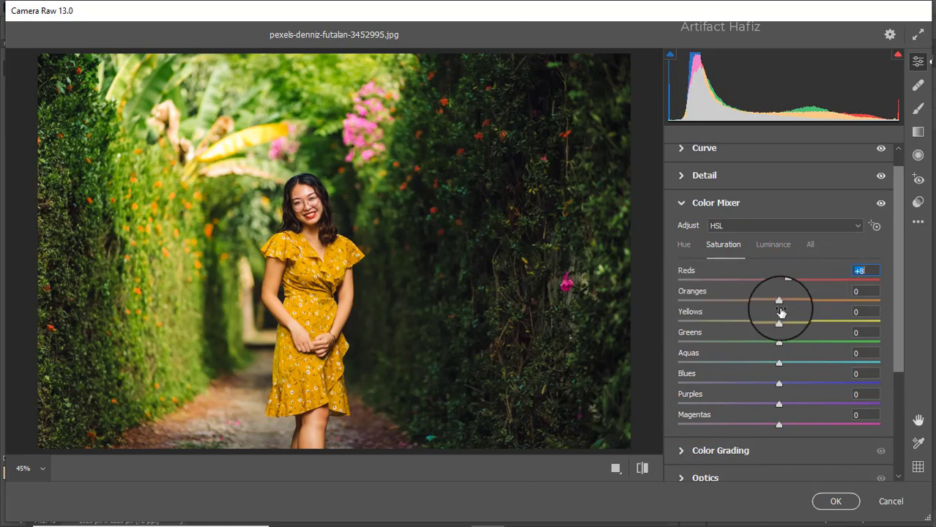
pyautogui.moveTo(779, 323); pyautogui.dragTo(722, 342)
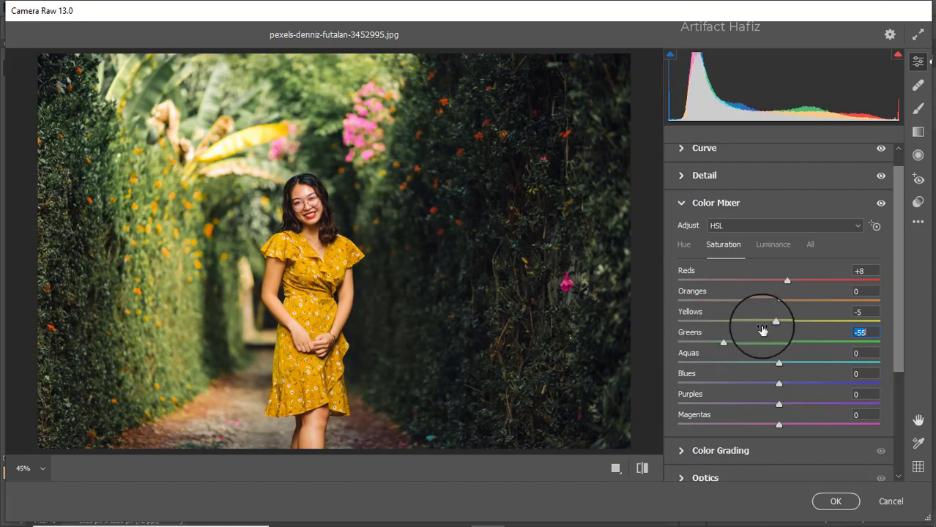
pyautogui.moveTo(780, 364); pyautogui.dragTo(788, 384)
# Step: In the Color Mixer, adjust the Oranges luminance and set the hues to Greens +16, Aquas -39 and Blues -88
pyautogui.click(767, 250)
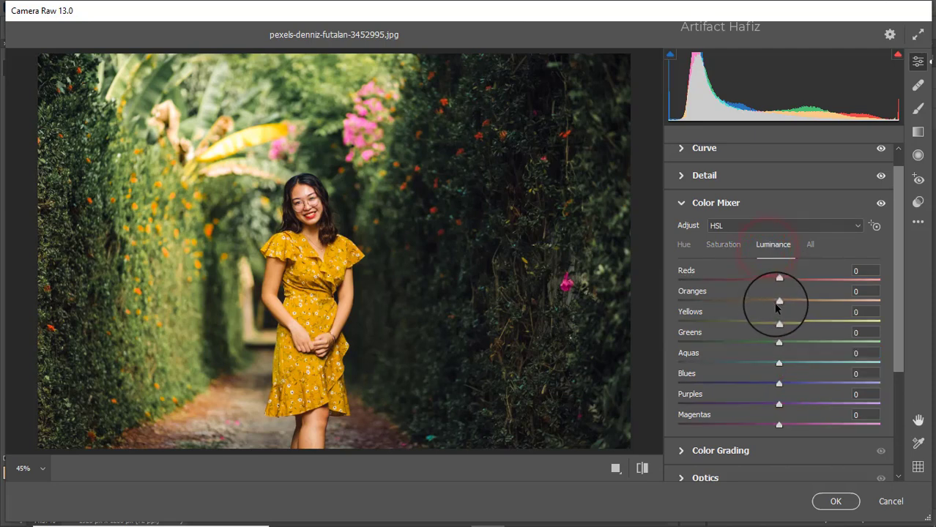
pyautogui.moveTo(779, 301); pyautogui.dragTo(692, 384)
pyautogui.click(690, 249)
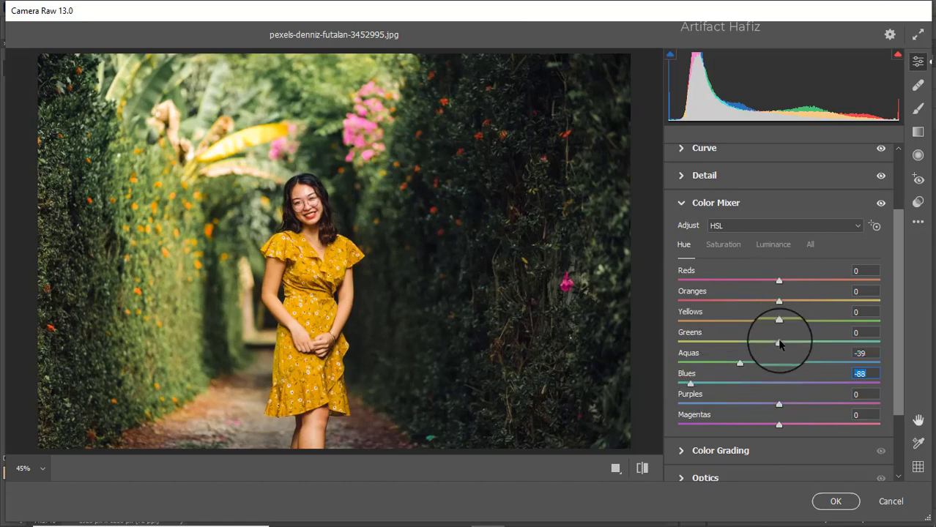
pyautogui.moveTo(779, 342); pyautogui.dragTo(802, 351)
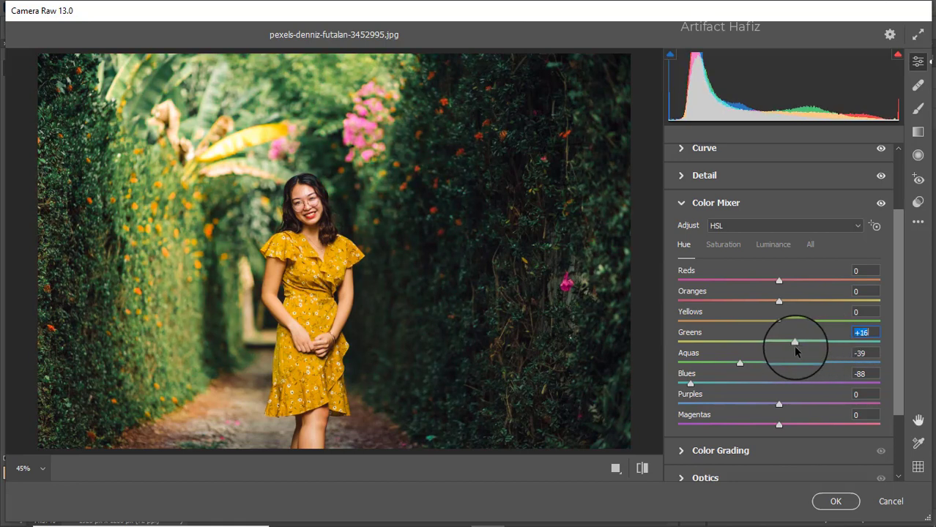
# Step: Color grade the shadows toward blue, the highlights toward yellow-green, and the midtones to orange with hue 30 and saturation 9
pyautogui.scroll(-2, 745, 332)
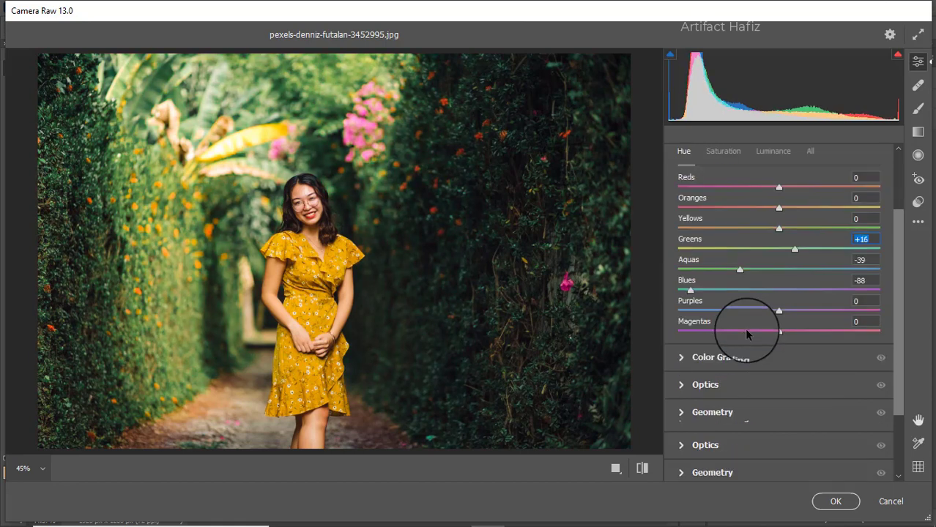
pyautogui.click(731, 359)
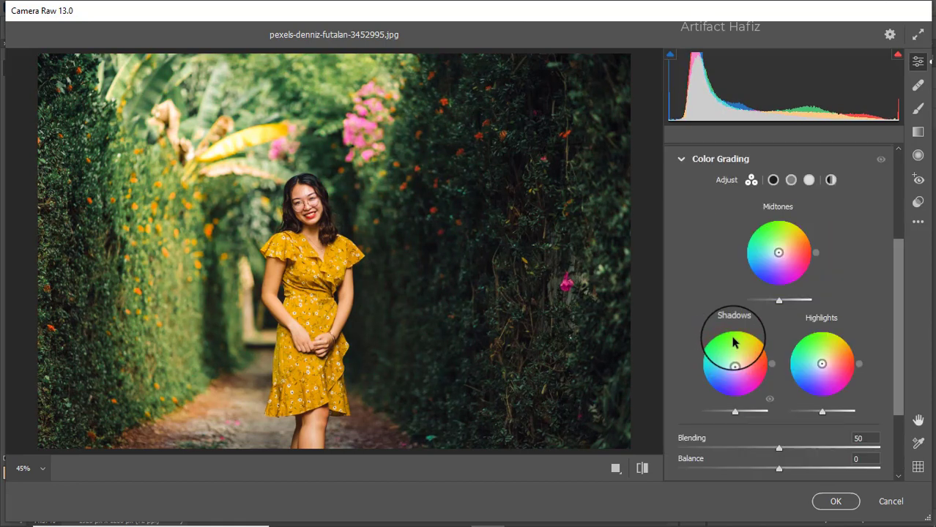
pyautogui.moveTo(736, 362); pyautogui.dragTo(701, 412)
pyautogui.moveTo(808, 373)
pyautogui.mouseDown()
pyautogui.moveTo(855, 347)
pyautogui.moveTo(784, 357)
pyautogui.moveTo(859, 355)
pyautogui.moveTo(859, 345)
pyautogui.moveTo(798, 341)
pyautogui.moveTo(791, 369)
pyautogui.moveTo(874, 327)
pyautogui.moveTo(837, 341)
pyautogui.moveTo(781, 322)
pyautogui.moveTo(821, 313)
pyautogui.moveTo(773, 252)
pyautogui.moveTo(757, 209)
pyautogui.moveTo(730, 247)
pyautogui.moveTo(862, 212)
pyautogui.mouseUp()
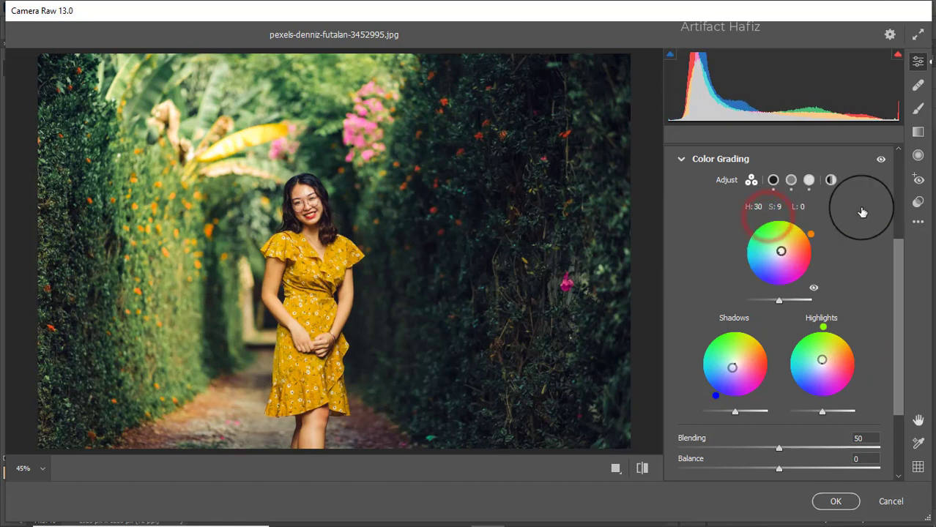
# Step: Add a vignette of -7 with Midpoint 4, Roundness -47 and Feather 89
pyautogui.scroll(-3, 780, 268)
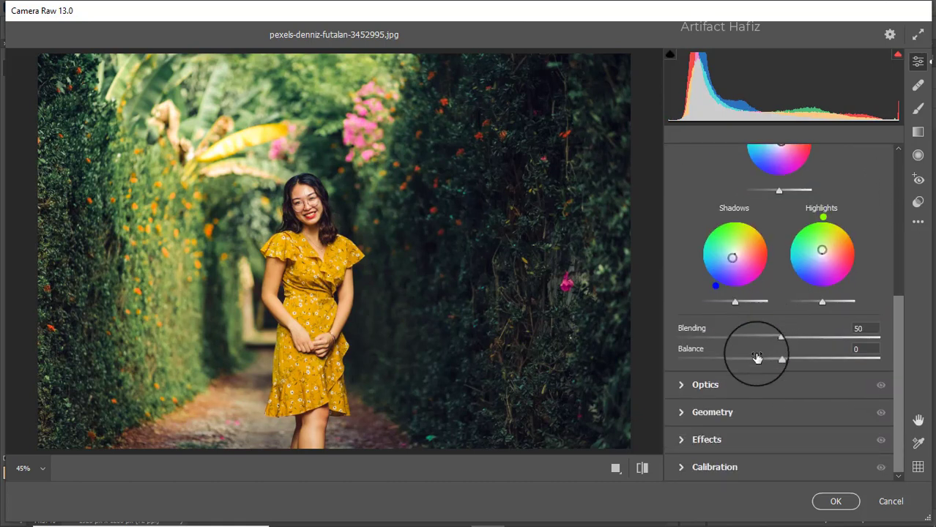
pyautogui.click(731, 439)
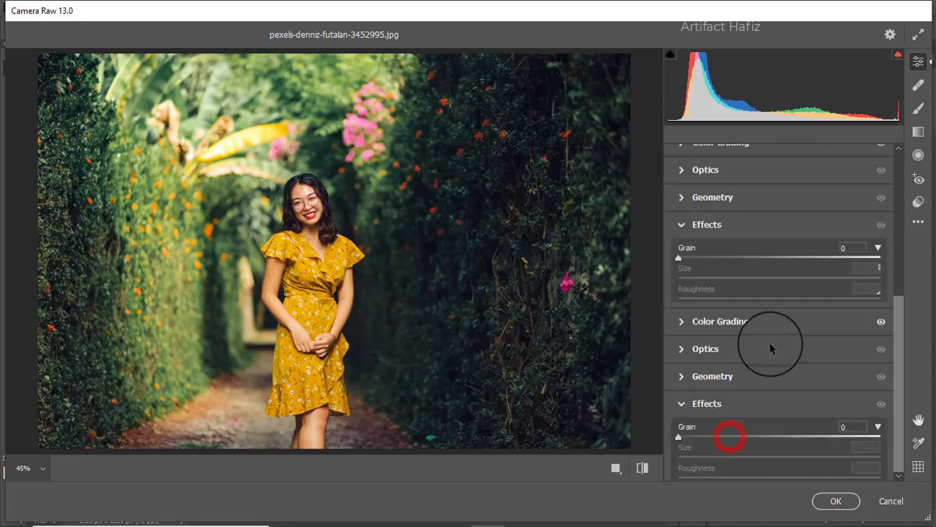
pyautogui.moveTo(778, 331)
pyautogui.mouseDown()
pyautogui.moveTo(735, 329)
pyautogui.moveTo(771, 329)
pyautogui.mouseUp()
pyautogui.moveTo(774, 415); pyautogui.dragTo(857, 416)
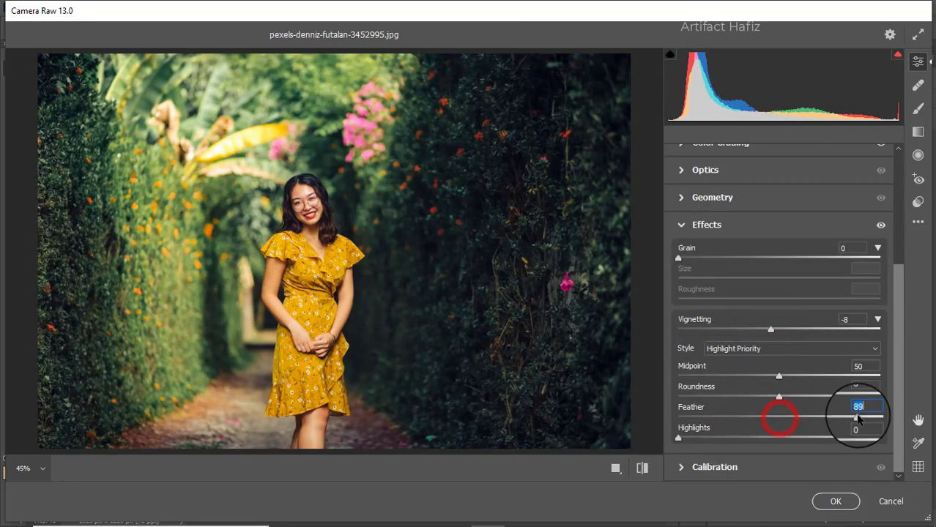
pyautogui.moveTo(779, 397); pyautogui.dragTo(732, 404)
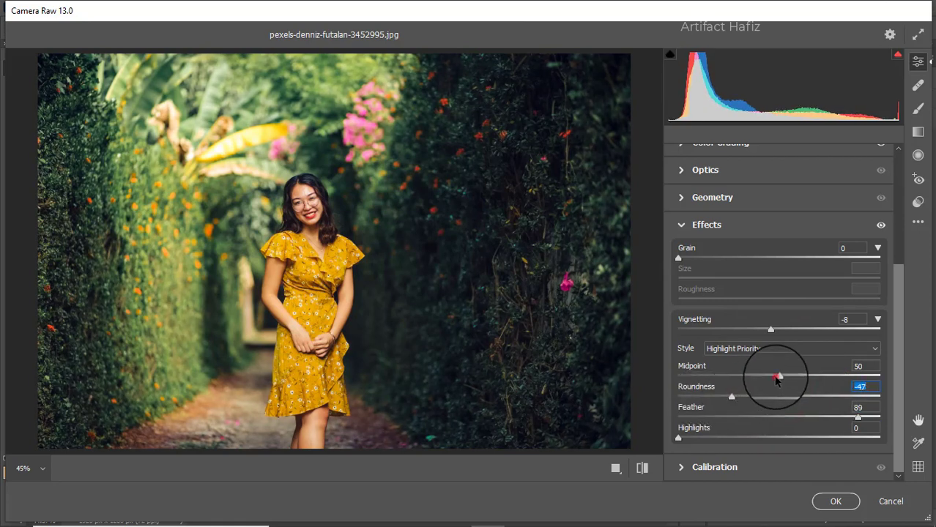
pyautogui.moveTo(777, 378); pyautogui.dragTo(679, 377)
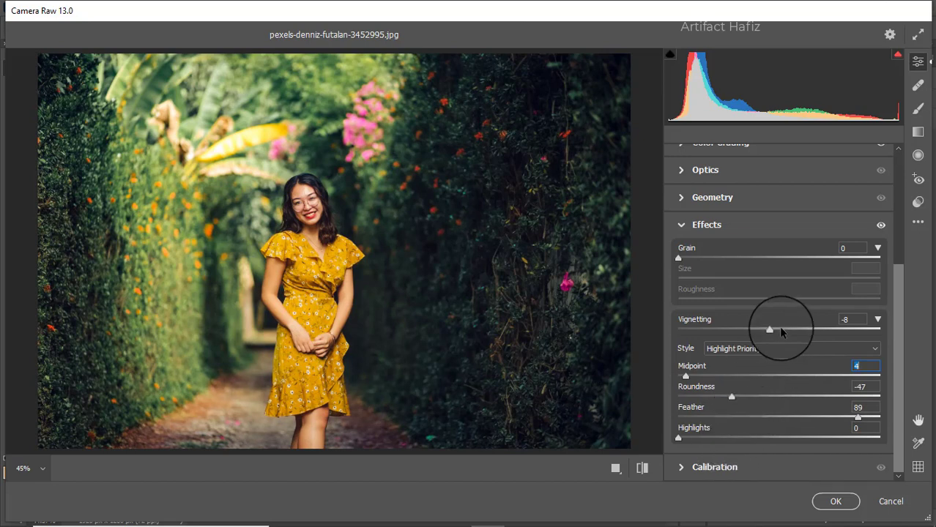
pyautogui.moveTo(770, 329)
pyautogui.mouseDown()
pyautogui.moveTo(737, 331)
pyautogui.moveTo(770, 331)
pyautogui.mouseUp()
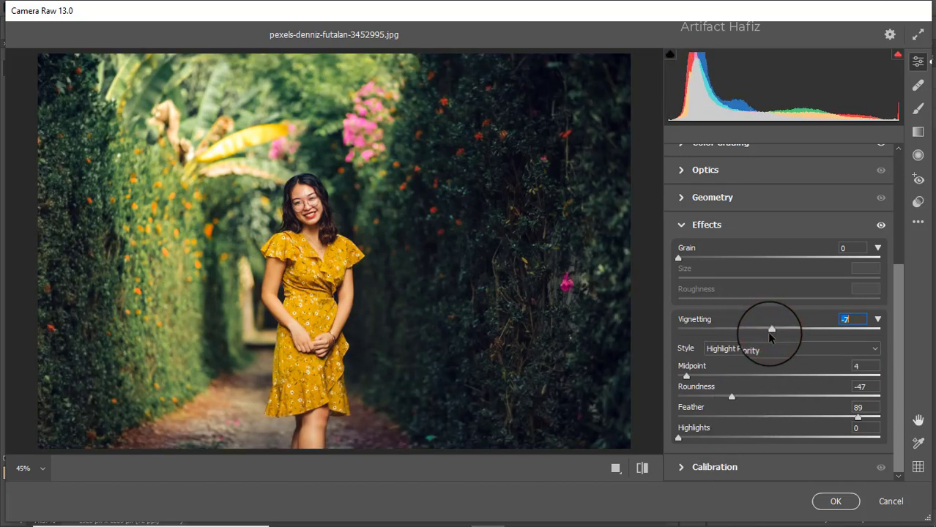
# Step: Calibrate the primaries' saturation to Red -50, Green +61 and Blue +46, and apply the Camera Raw filter
pyautogui.click(735, 465)
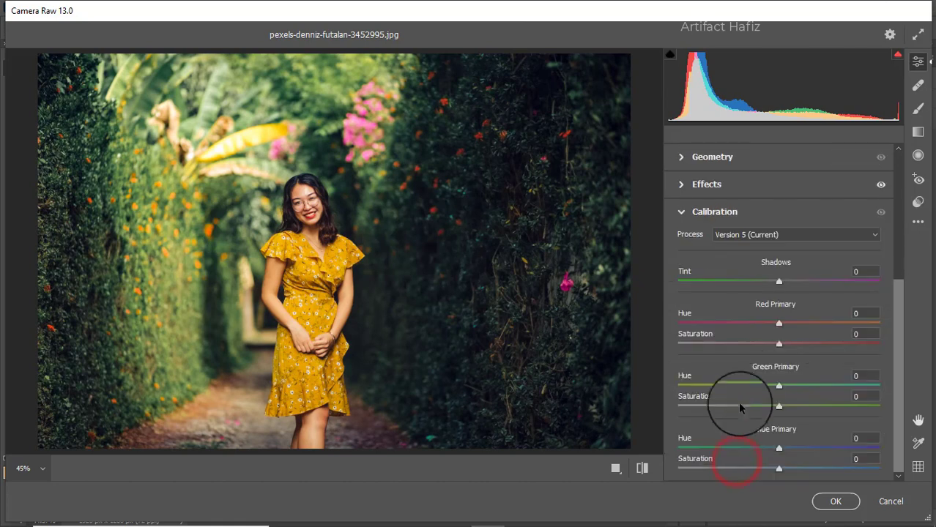
pyautogui.moveTo(780, 407); pyautogui.dragTo(840, 408)
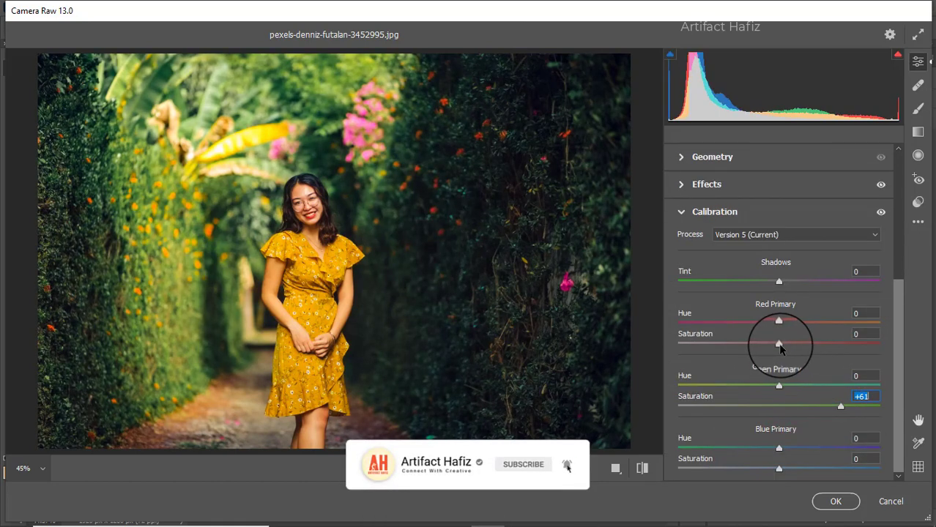
pyautogui.moveTo(779, 344); pyautogui.dragTo(727, 350)
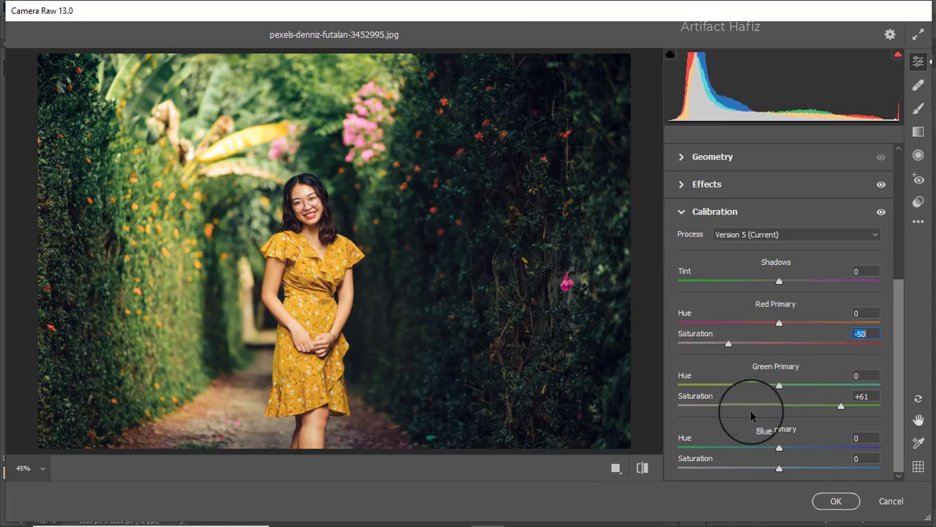
pyautogui.moveTo(779, 471); pyautogui.dragTo(826, 472)
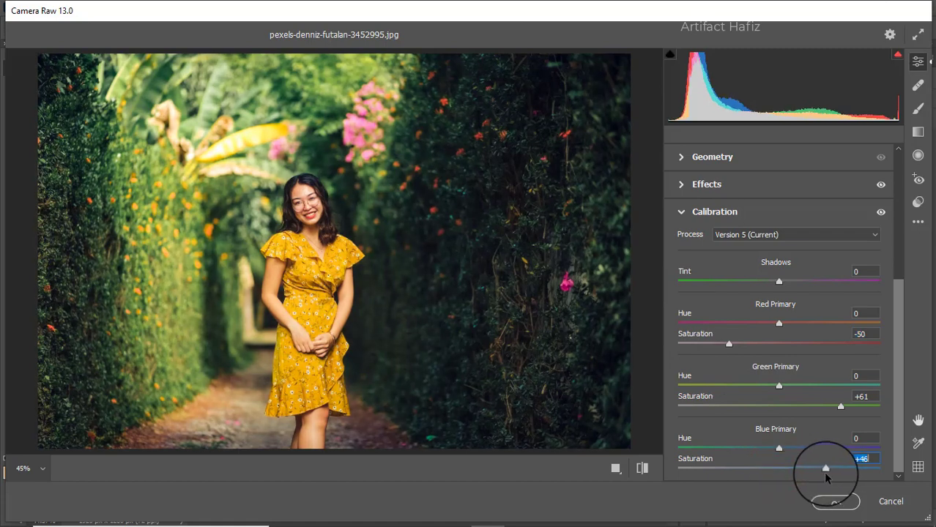
pyautogui.click(824, 471)
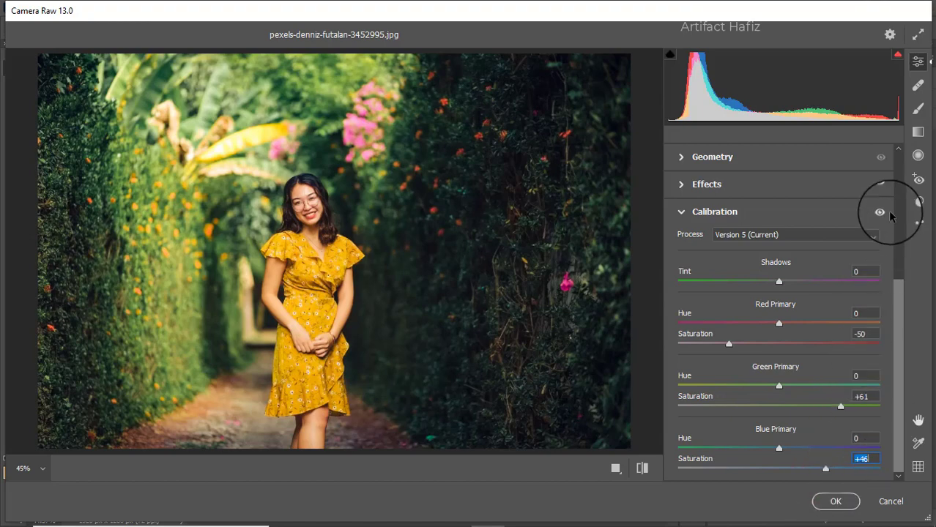
pyautogui.click(835, 502)
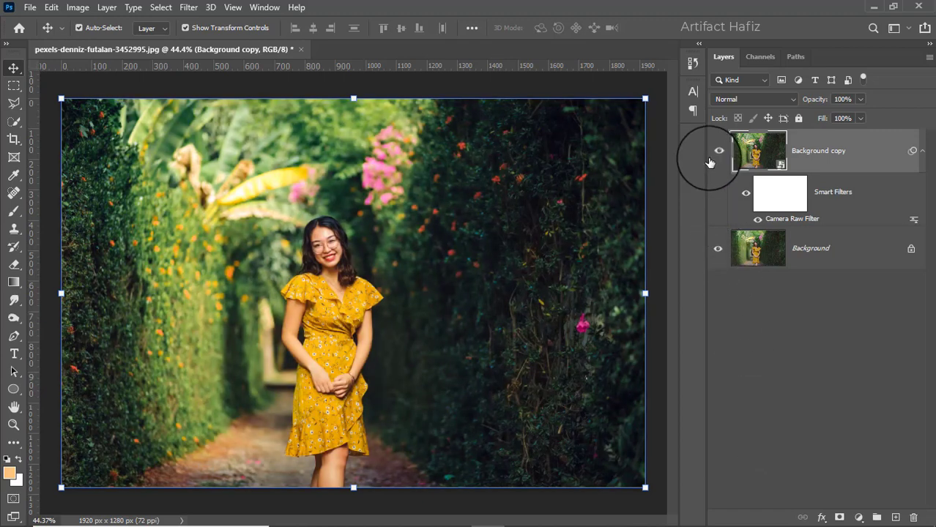
pyautogui.click(717, 154)
pyautogui.click(717, 151)
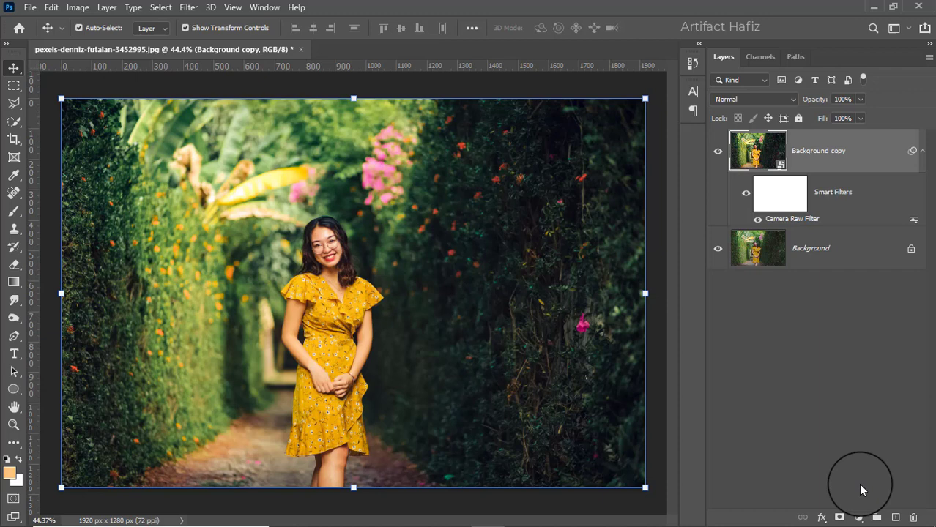
# Step: Add a Color Lookup adjustment layer above the filtered copy, using the Fuji ETERNA 250D Kodak 2395 3D LUT
pyautogui.click(859, 517)
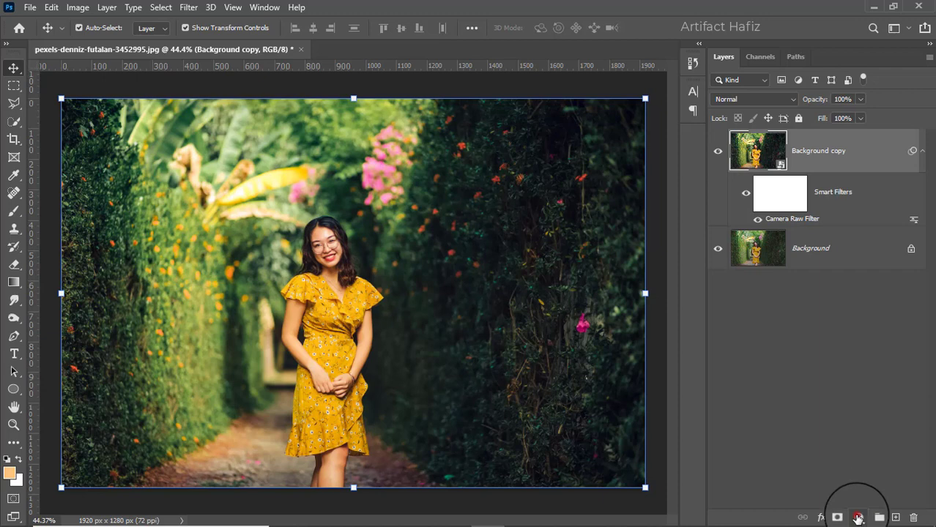
pyautogui.click(859, 438)
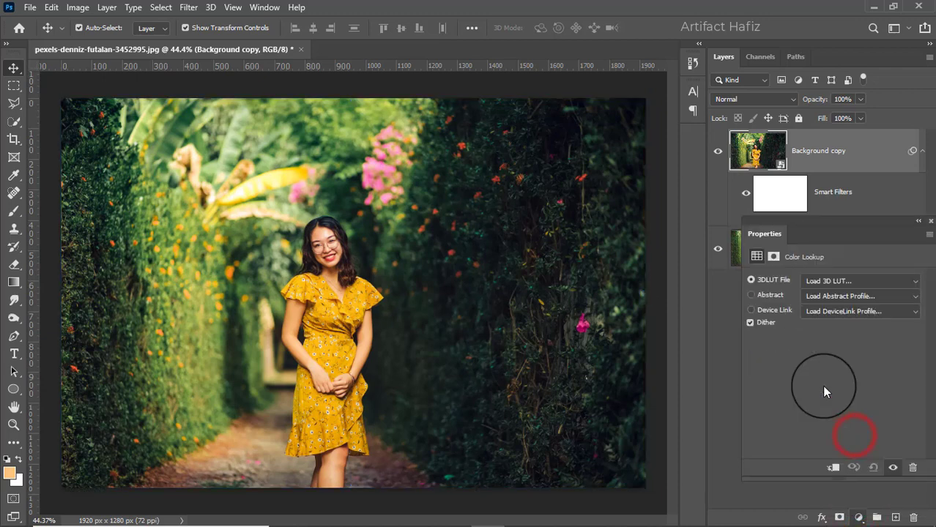
pyautogui.click(807, 287)
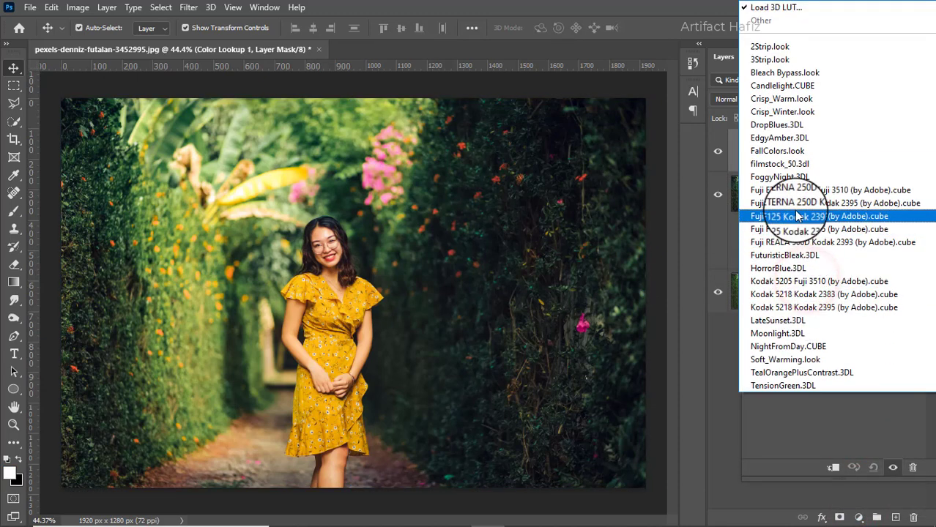
pyautogui.click(795, 203)
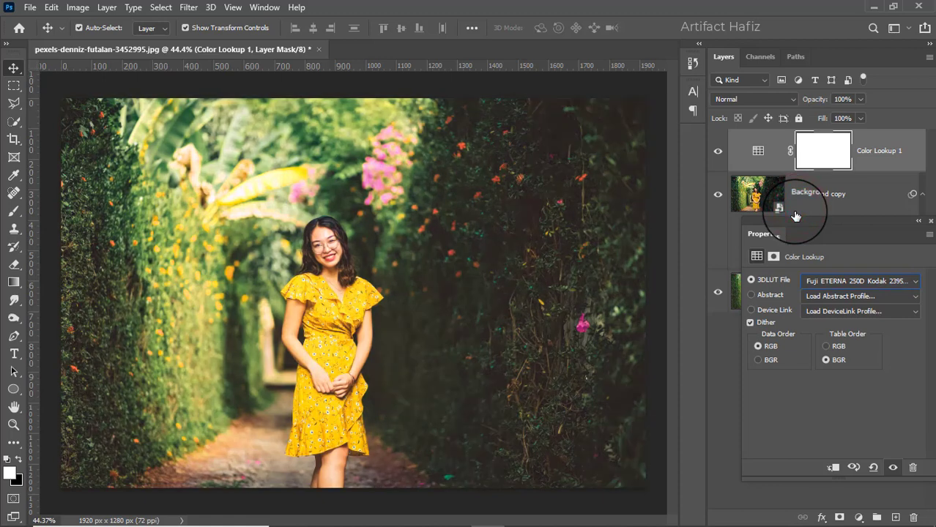
pyautogui.click(928, 223)
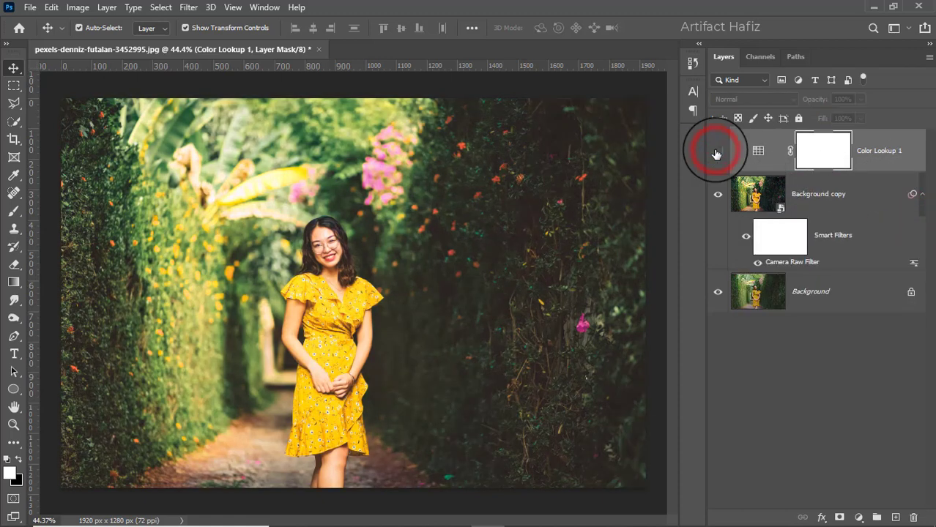
# Step: Compare the image with and without the Color Lookup layer and reduce that layer's opacity to 14%
pyautogui.click(716, 153)
pyautogui.click(716, 152)
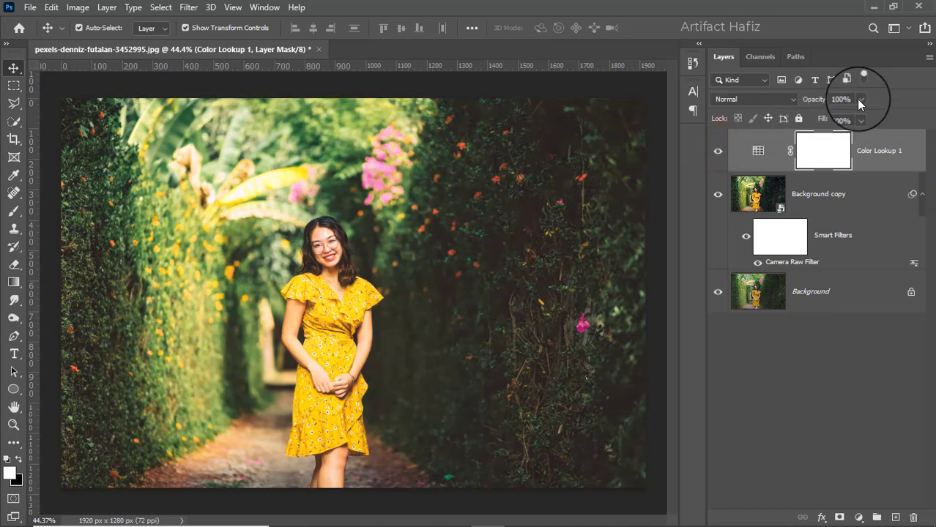
pyautogui.moveTo(809, 115); pyautogui.dragTo(808, 112)
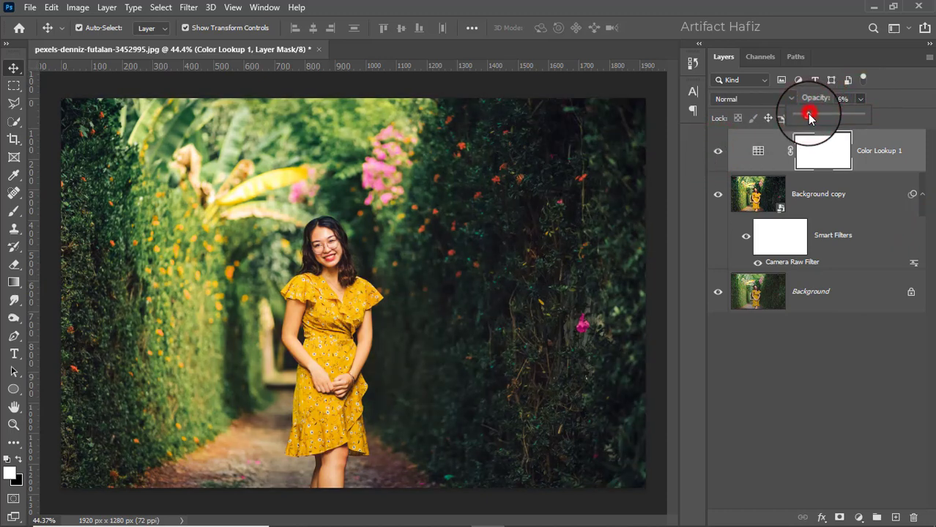
pyautogui.click(888, 147)
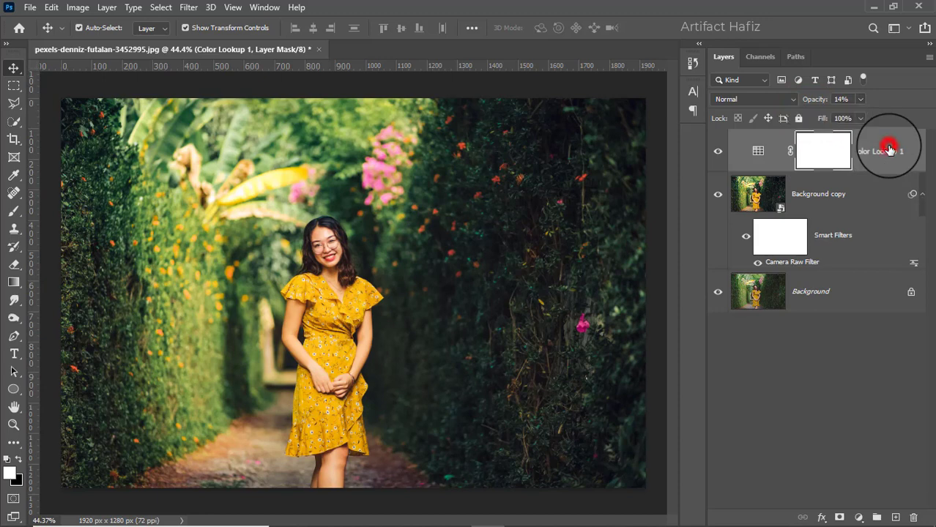
# Step: Compare the finished grade with the original photo by isolating the Background layer's visibility
pyautogui.moveTo(816, 283); pyautogui.dragTo(699, 293)
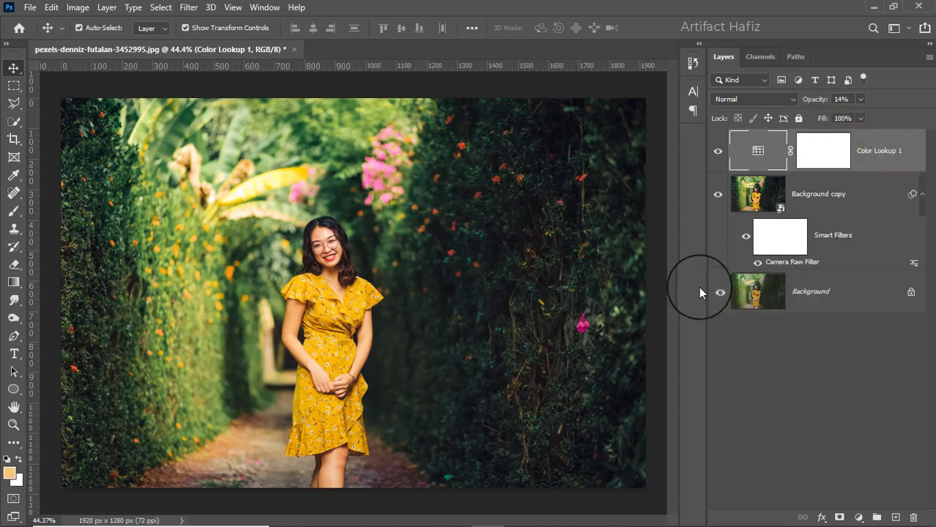
pyautogui.click(718, 293)
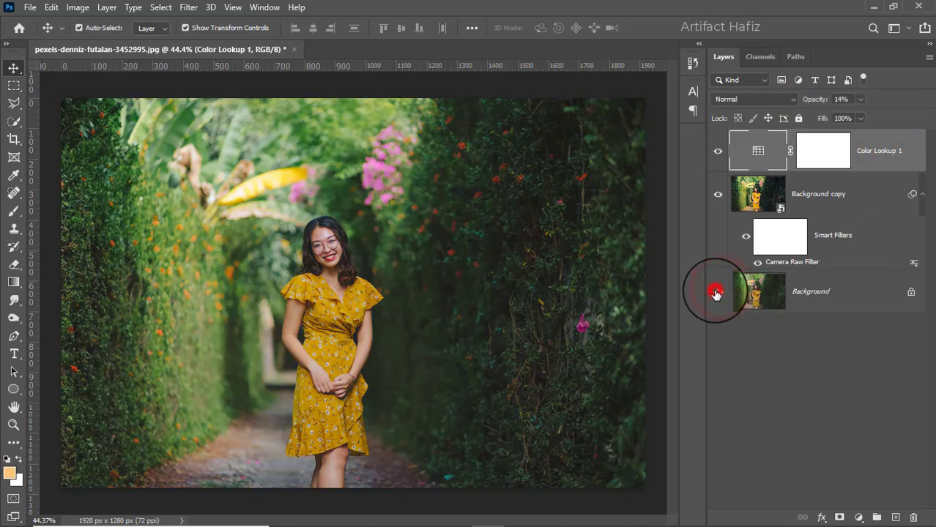
pyautogui.keyDown('alt'); pyautogui.click(717, 293); pyautogui.keyUp('alt')
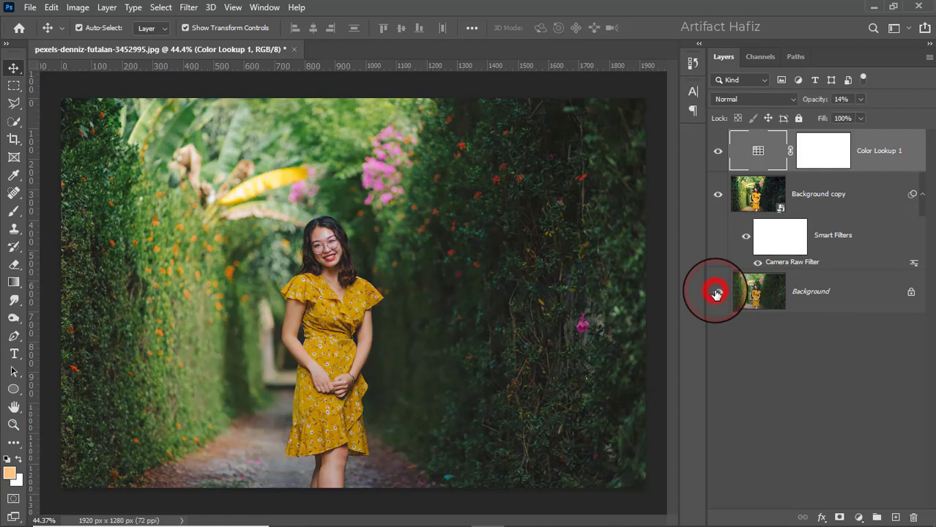